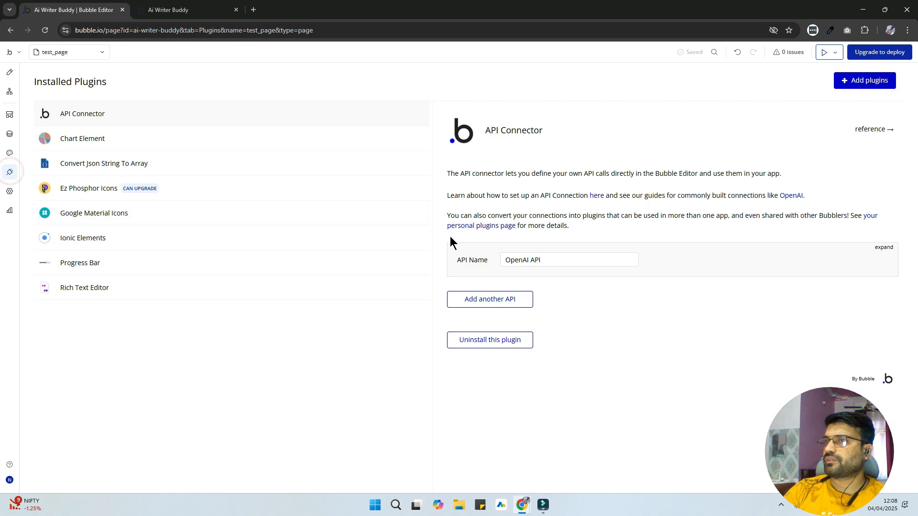
- Expand the OpenAI API entry in the API Connector and review its authentication, shared headers and calls
click(733, 272)
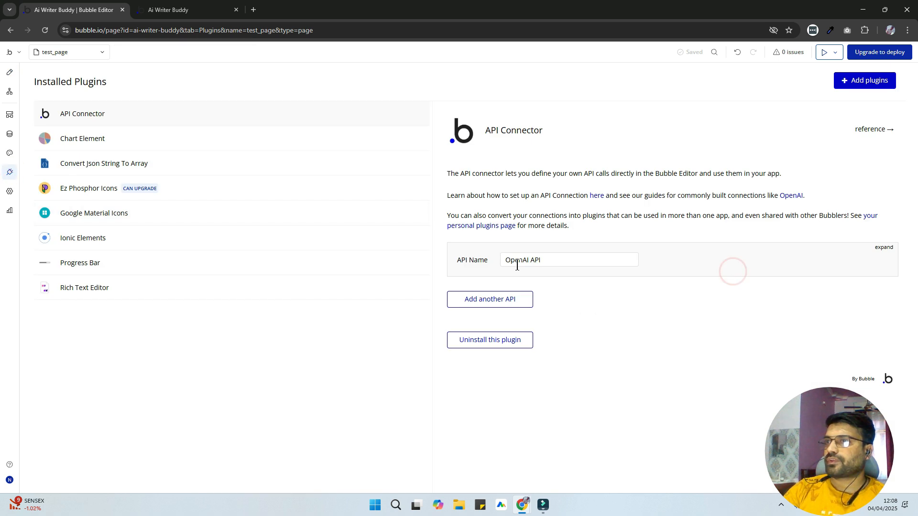
click(544, 261)
click(884, 248)
click(882, 248)
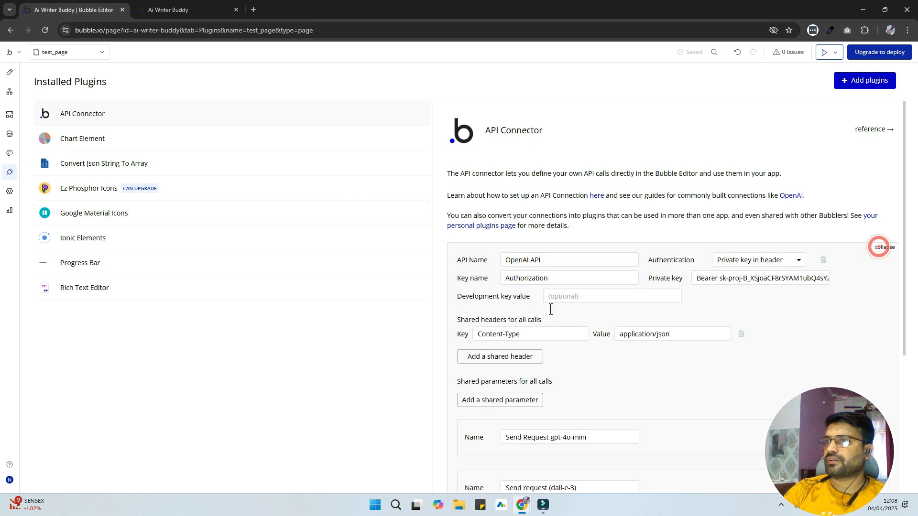
scroll(645, 316, down, 2)
- Show the test_page design and look over its input, Send button and output groups
click(10, 72)
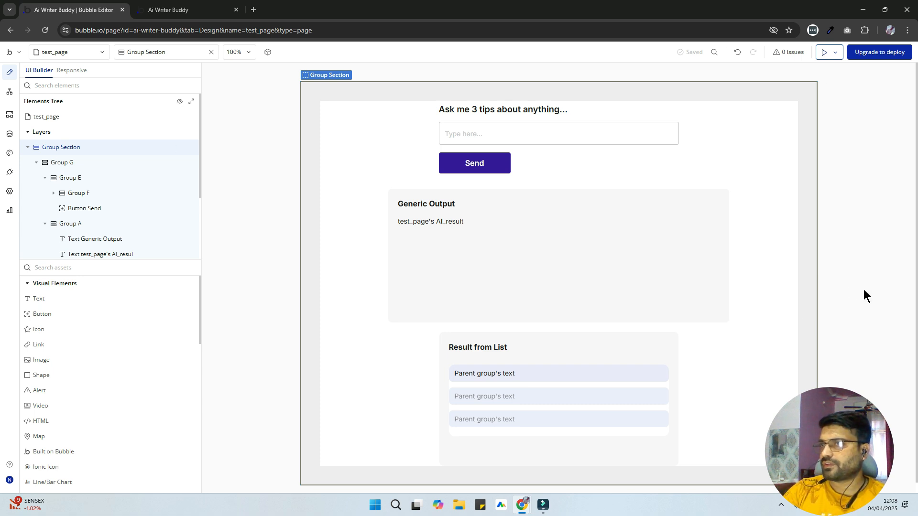
click(880, 281)
click(338, 111)
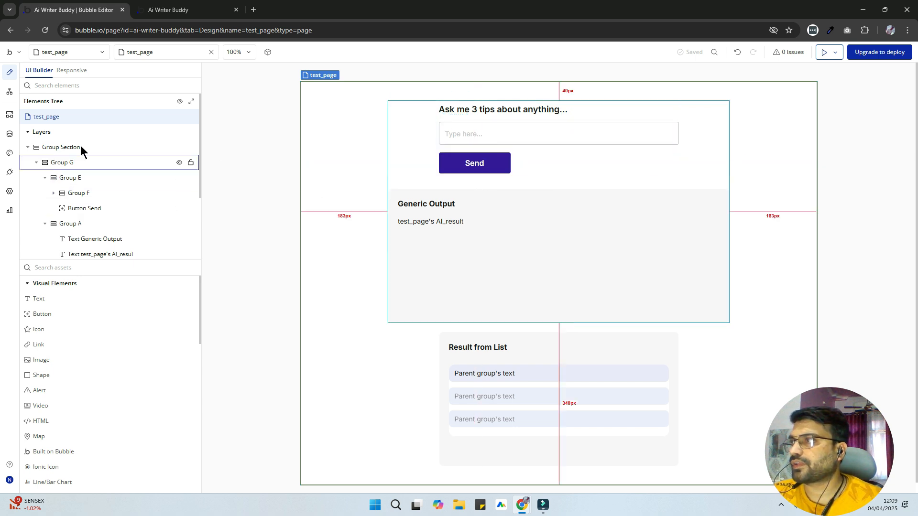
- Open the message prompt of the OpenAI gpt-4o-mini request in the Send button's workflow
click(9, 92)
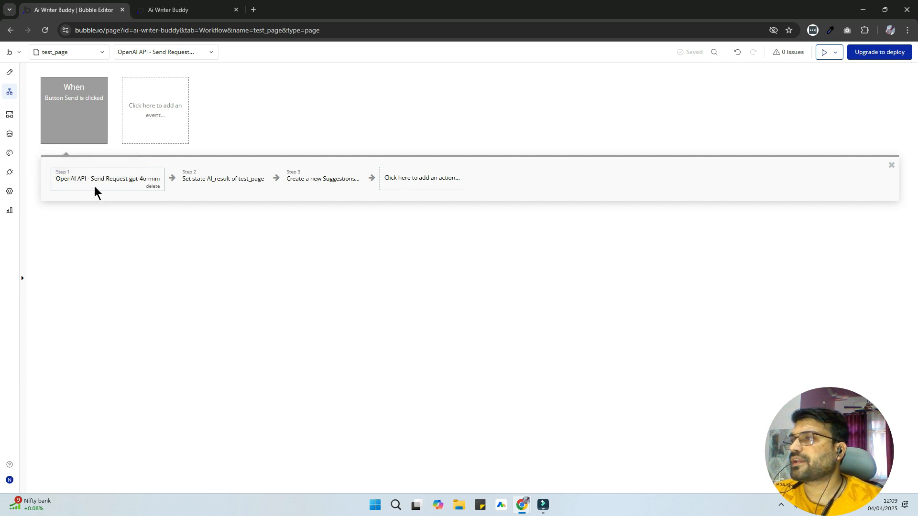
click(95, 189)
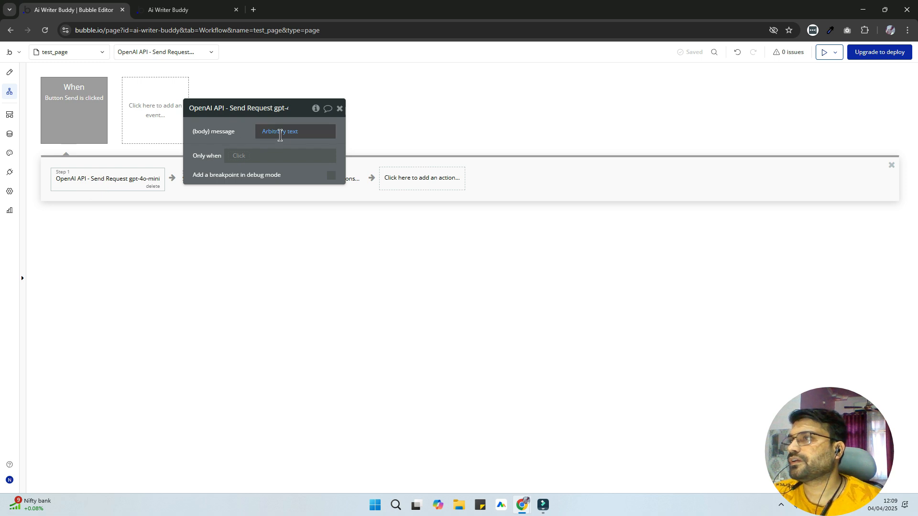
click(284, 134)
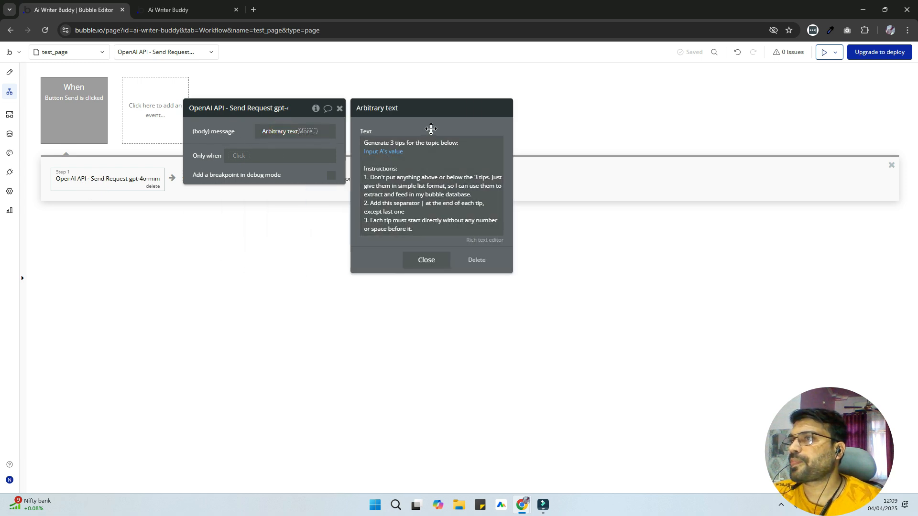
click(434, 184)
click(434, 180)
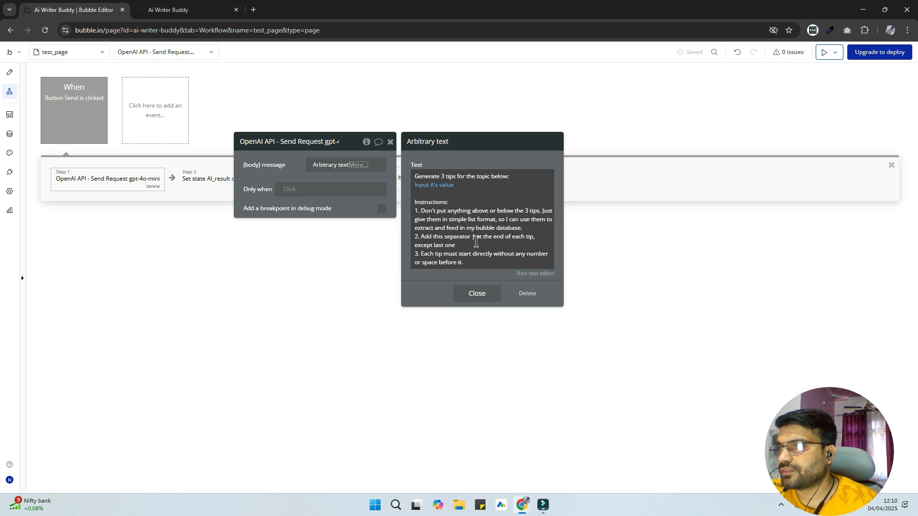
- Review the prompt's instructions on list format, separator and tip formatting, then close the prompt text
click(479, 237)
key(ctrl+a)
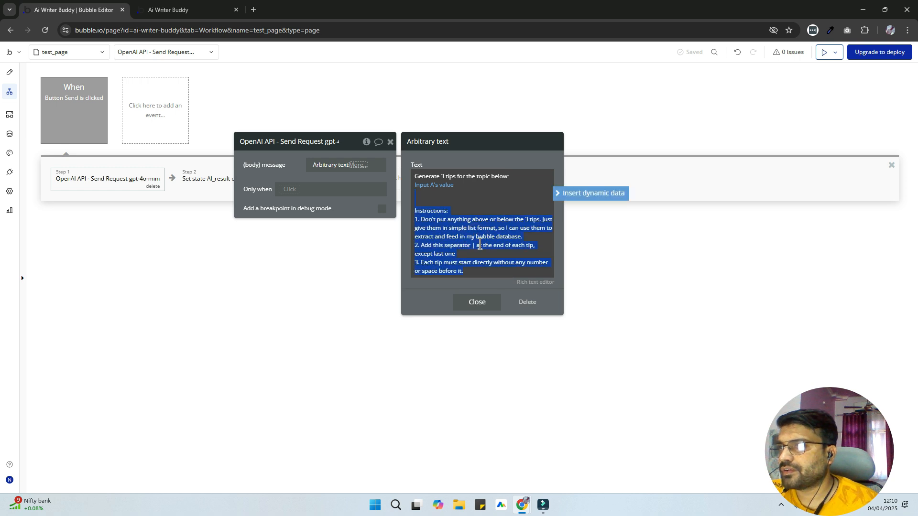
click(480, 247)
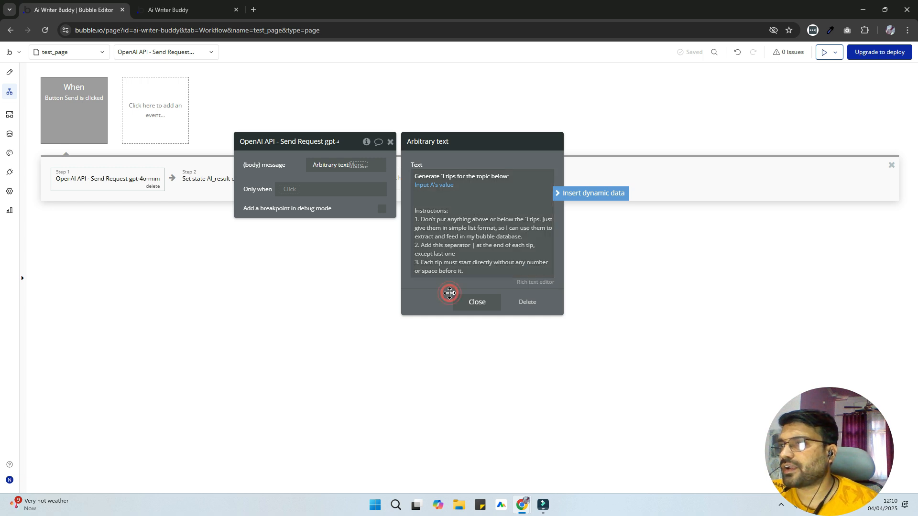
drag(446, 291, 436, 293)
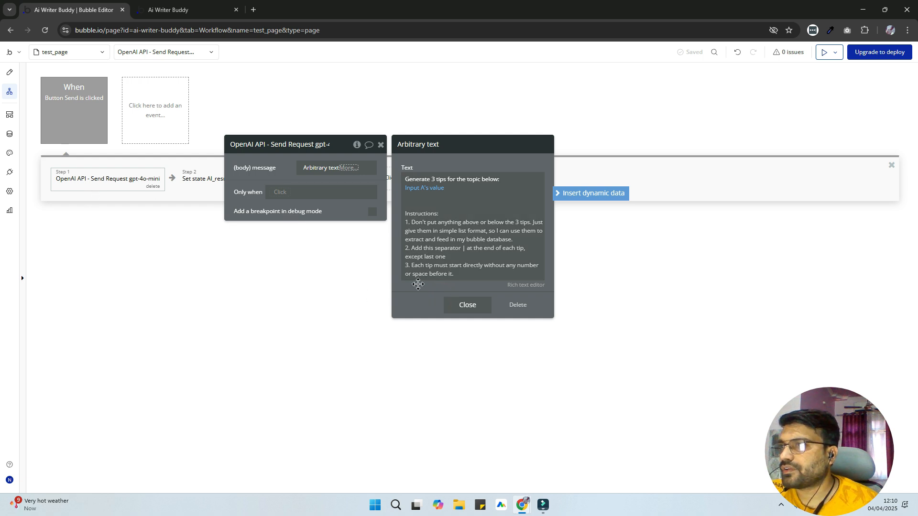
click(453, 273)
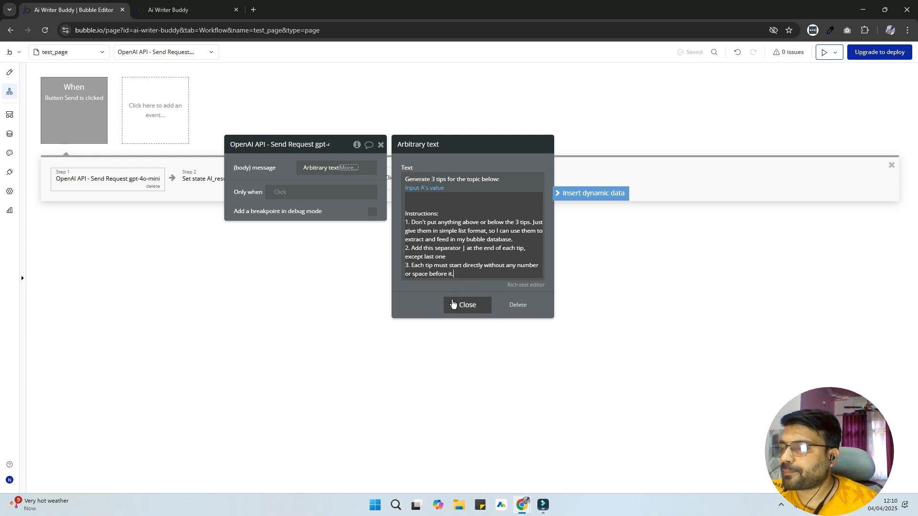
click(452, 304)
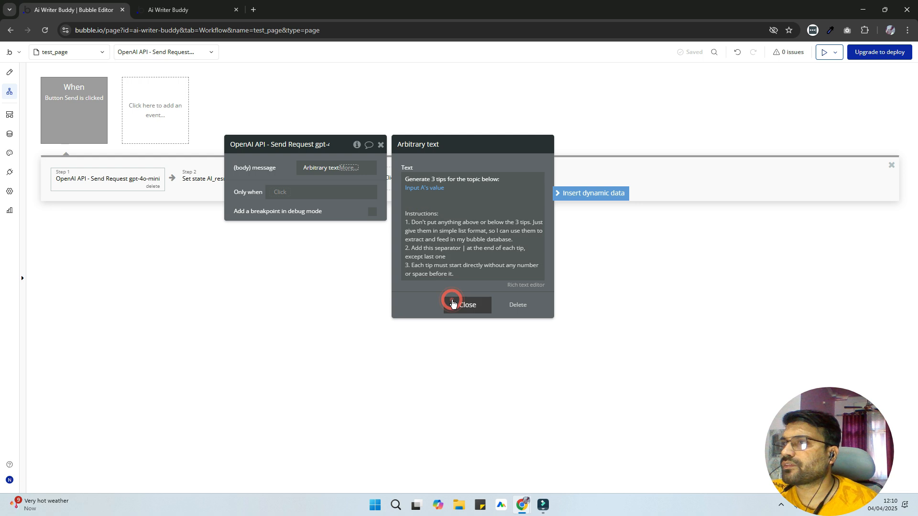
- Open the workflow's Set state action and examine the values assigned to AI_result and Tips
click(244, 183)
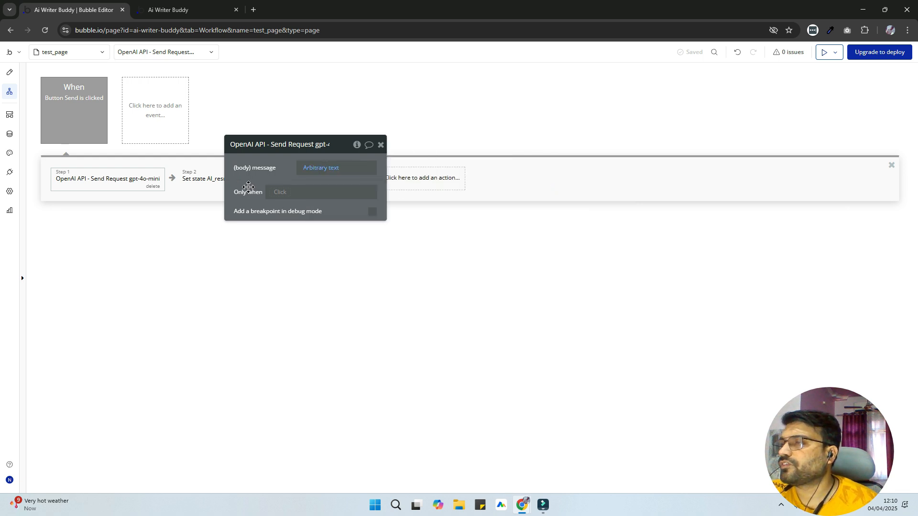
click(244, 183)
click(204, 185)
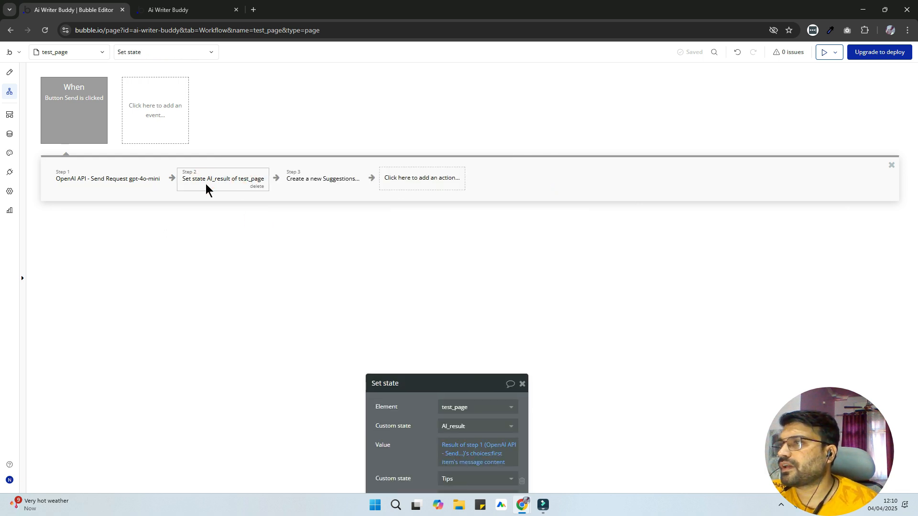
drag(384, 428, 475, 284)
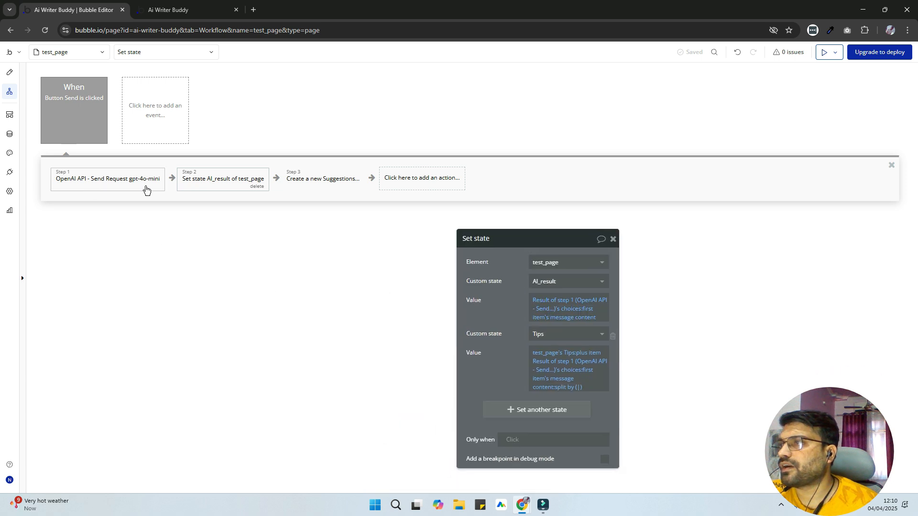
drag(484, 333, 467, 292)
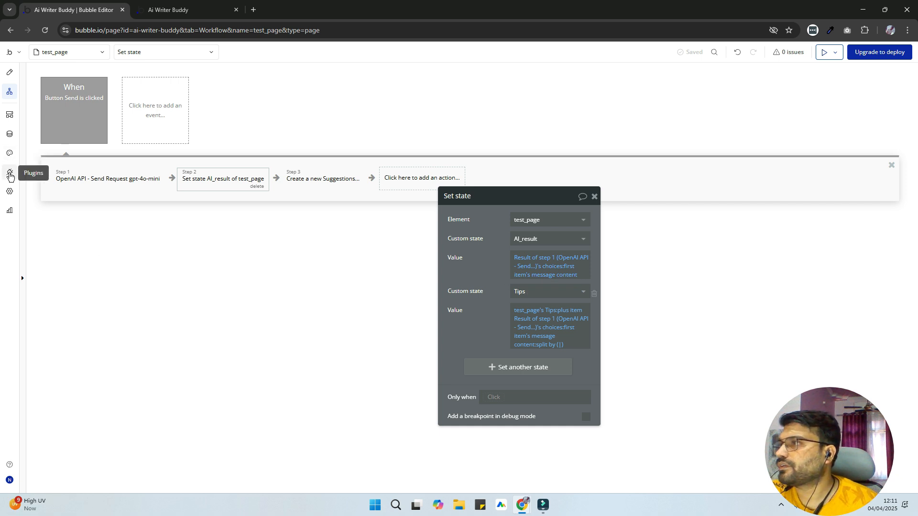
- Inspect the message content field in the Send Request gpt-4o-mini call's stored API response, and leave the response without saving
click(10, 173)
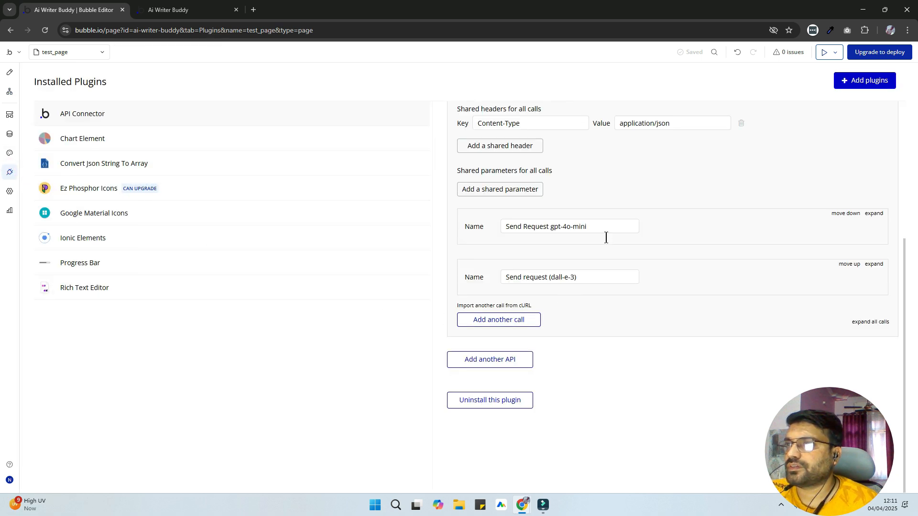
click(873, 214)
scroll(647, 278, down, 7)
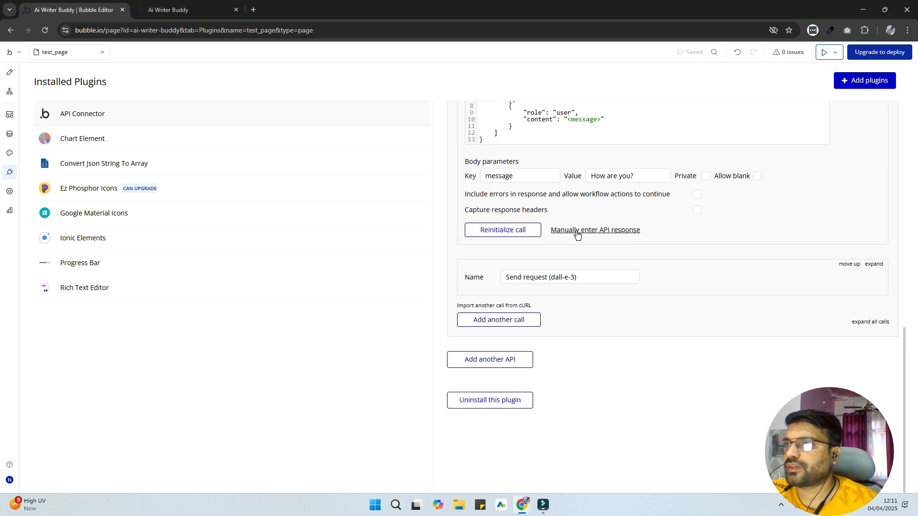
click(565, 229)
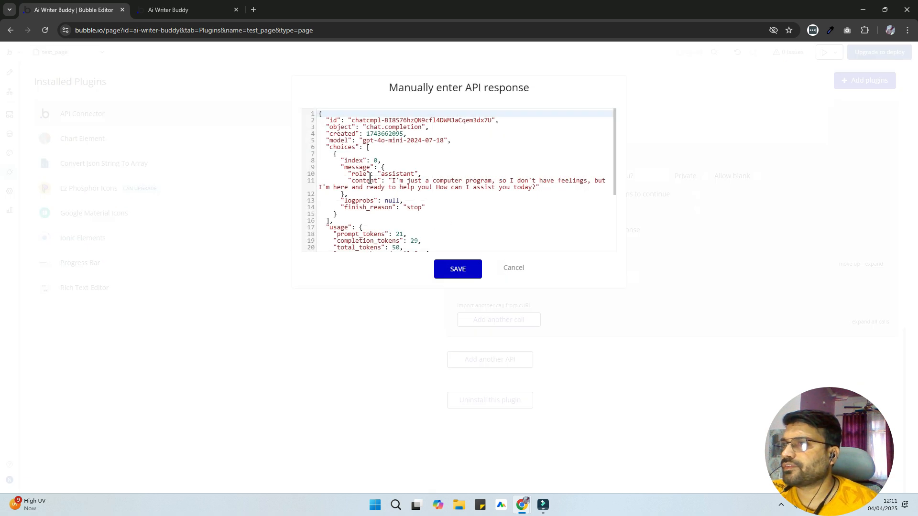
drag(328, 151, 377, 183)
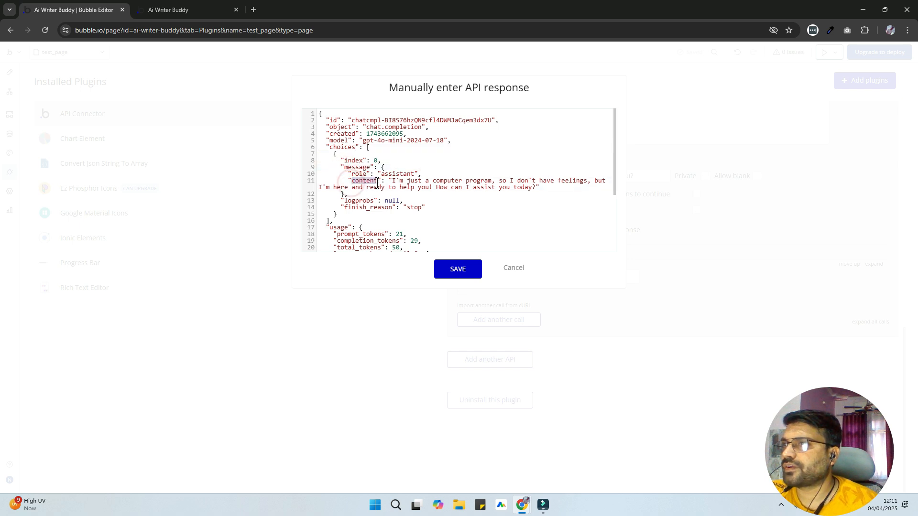
click(508, 274)
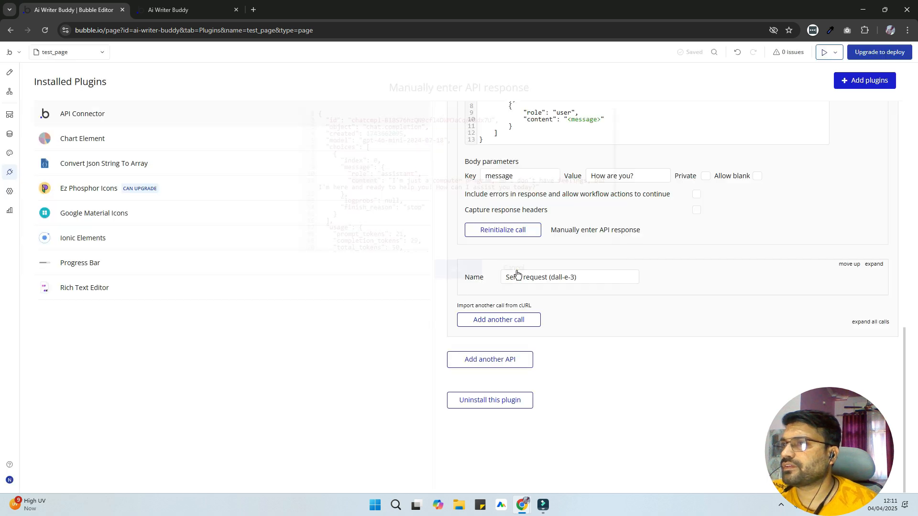
- Return to the Set state action and check the text separator used to split the Tips value
click(10, 91)
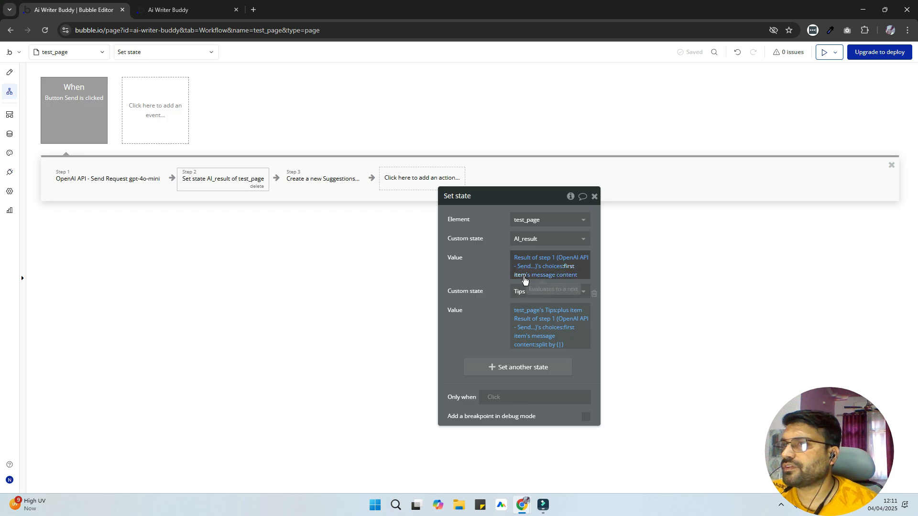
click(498, 274)
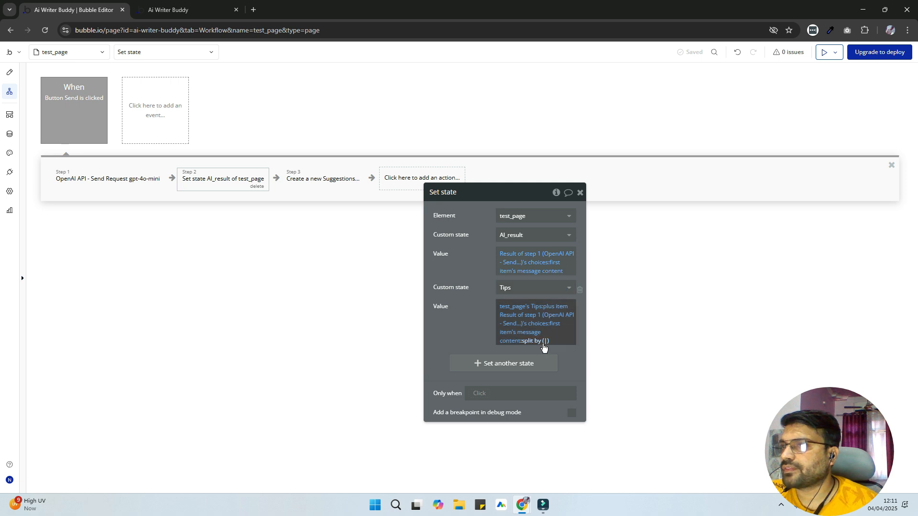
click(546, 341)
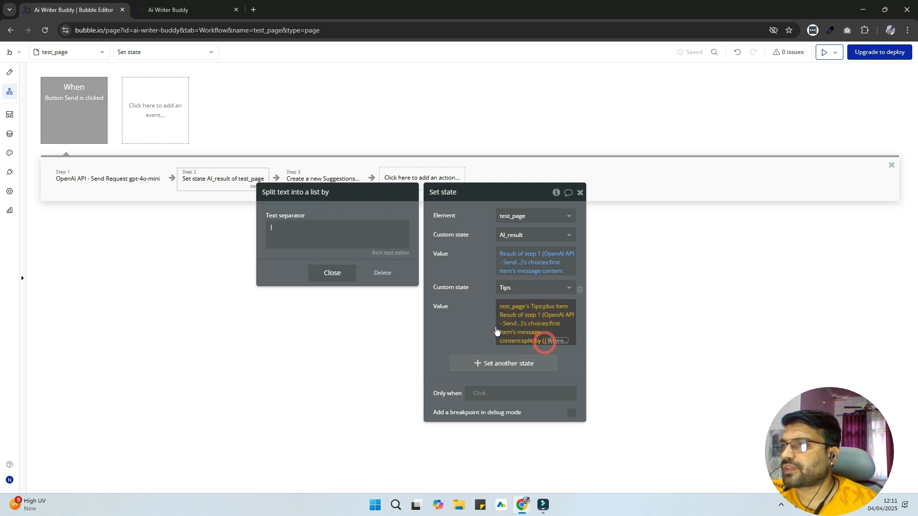
click(333, 271)
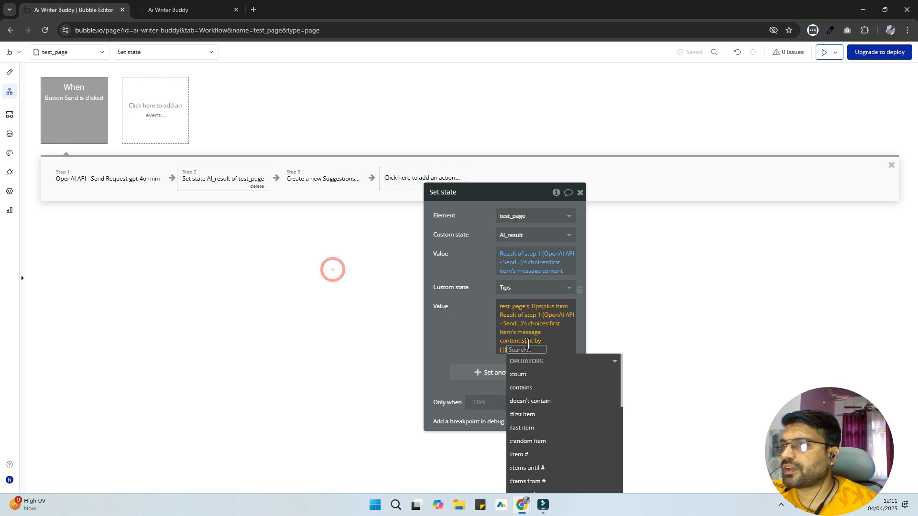
click(456, 323)
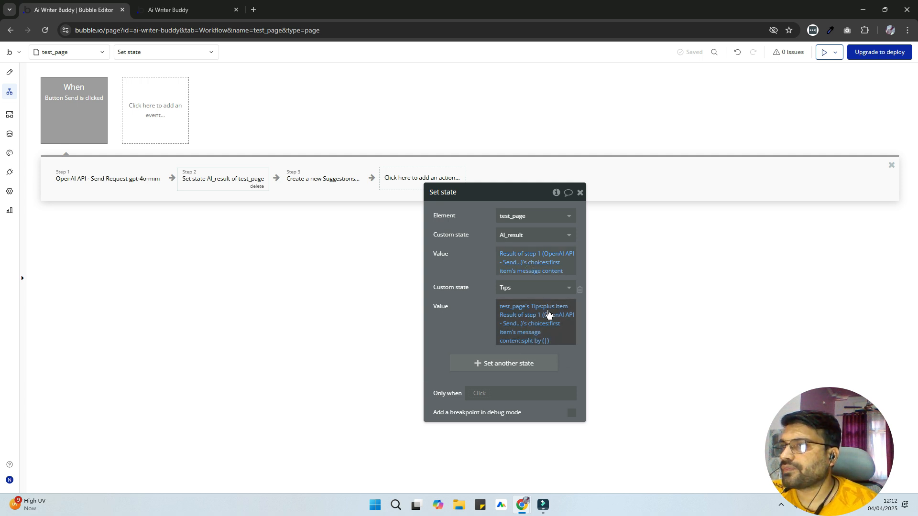
- Open test_page's element inspector in the design view and check the types of its custom states
click(10, 73)
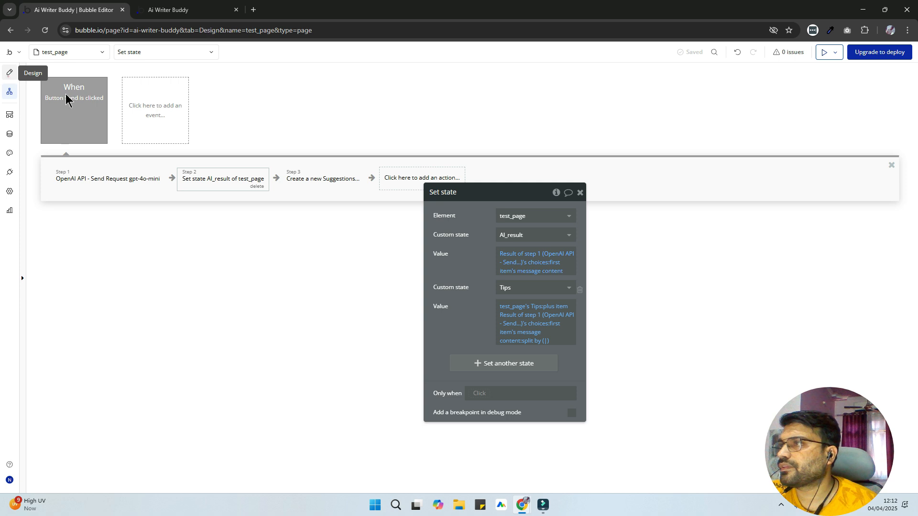
double_click(233, 195)
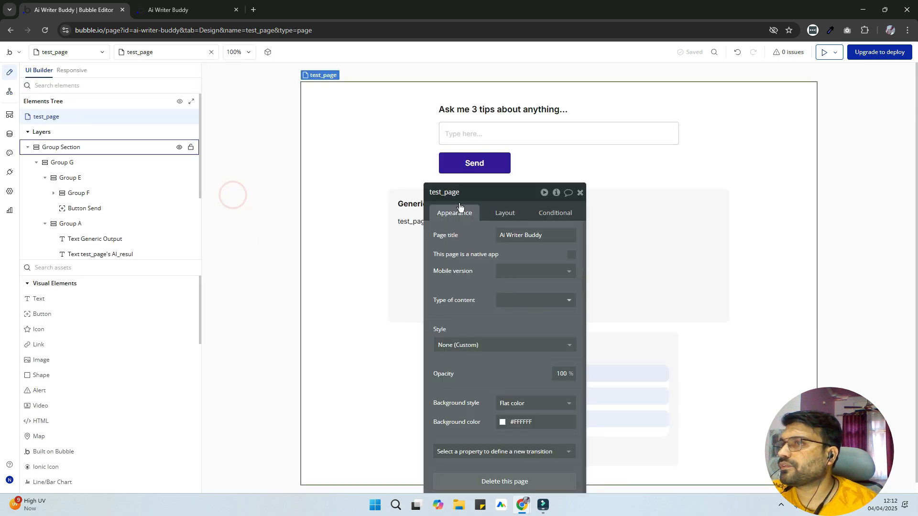
click(557, 193)
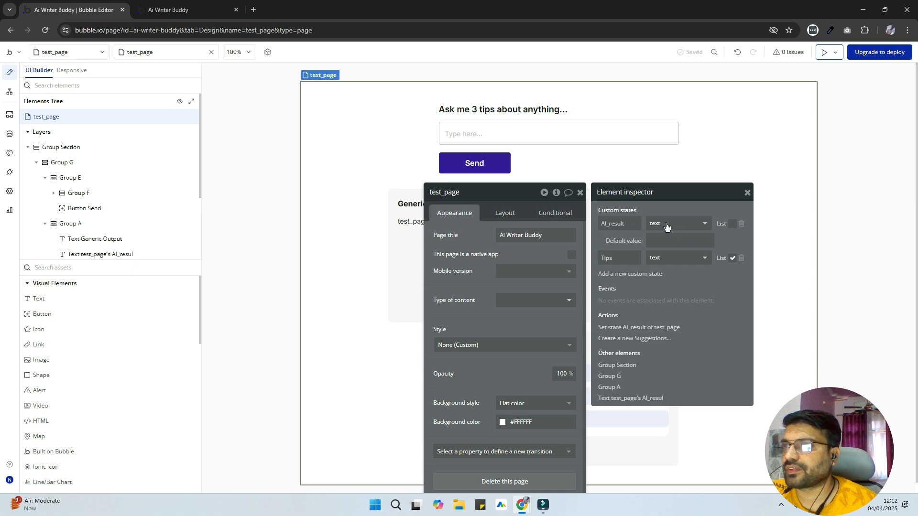
- Go back to the workflow, review the Set state action's Tips expression and close the action
click(10, 93)
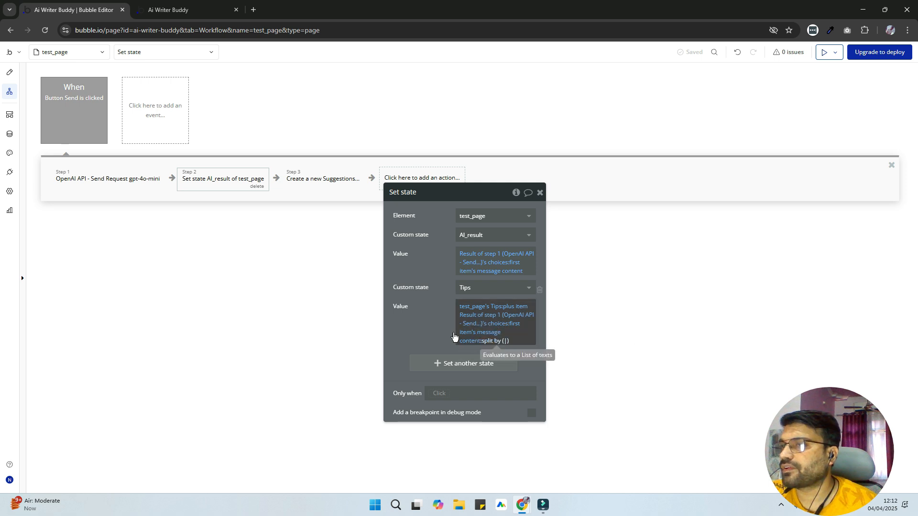
click(436, 324)
drag(441, 296, 460, 332)
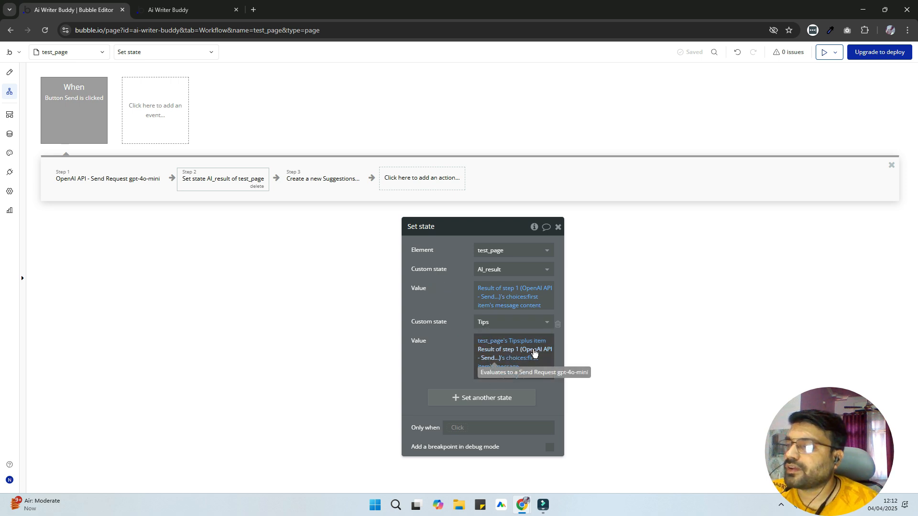
click(558, 229)
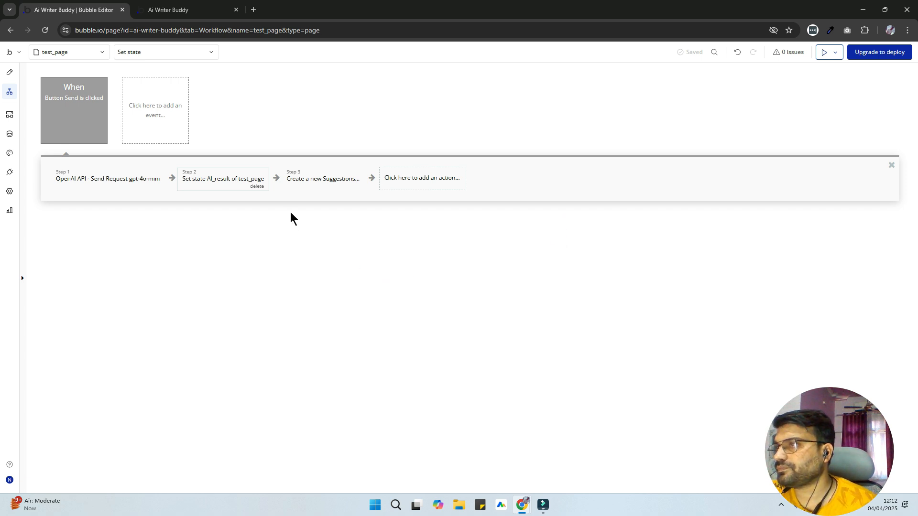
- Open the workflow's Create a new Suggestions action and examine its Input and Output field mappings
click(304, 180)
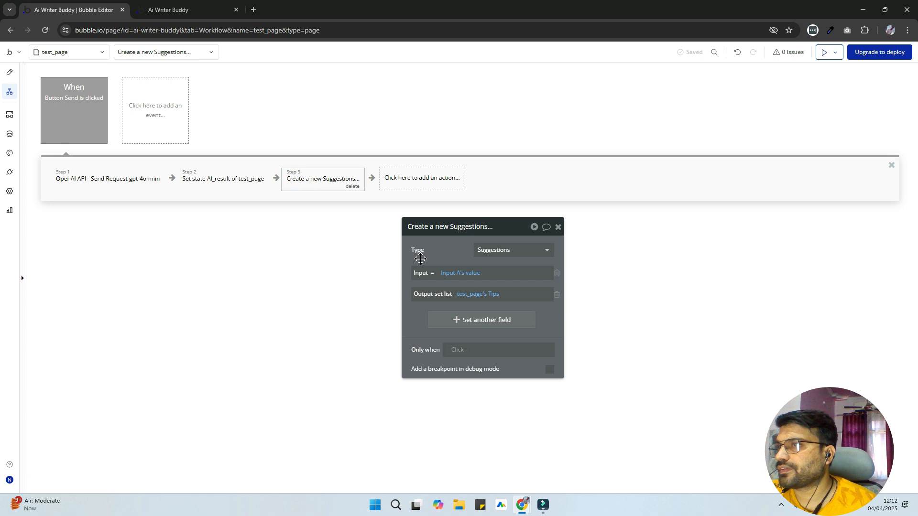
drag(420, 247, 441, 249)
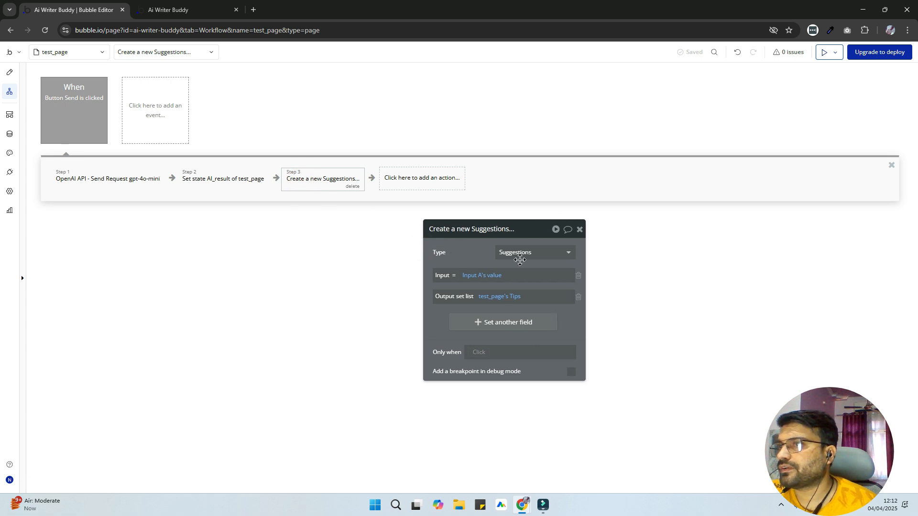
- Review the saved Suggestions entries and the types of their Input and Output fields, returning to the workflow's Create a new Suggestions action
click(9, 135)
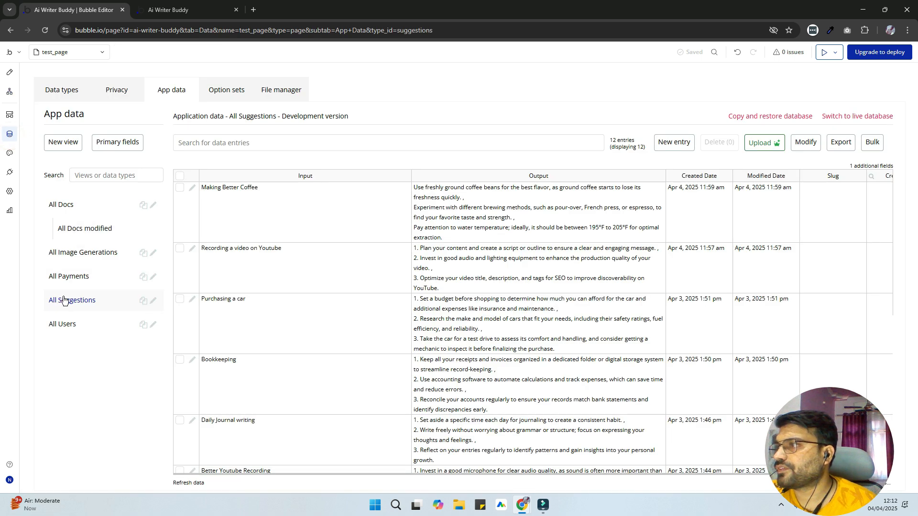
click(60, 91)
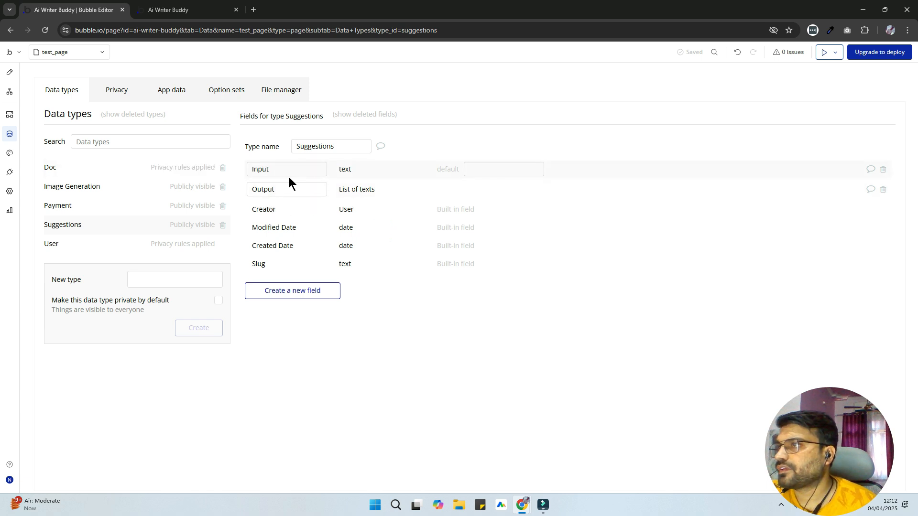
click(10, 91)
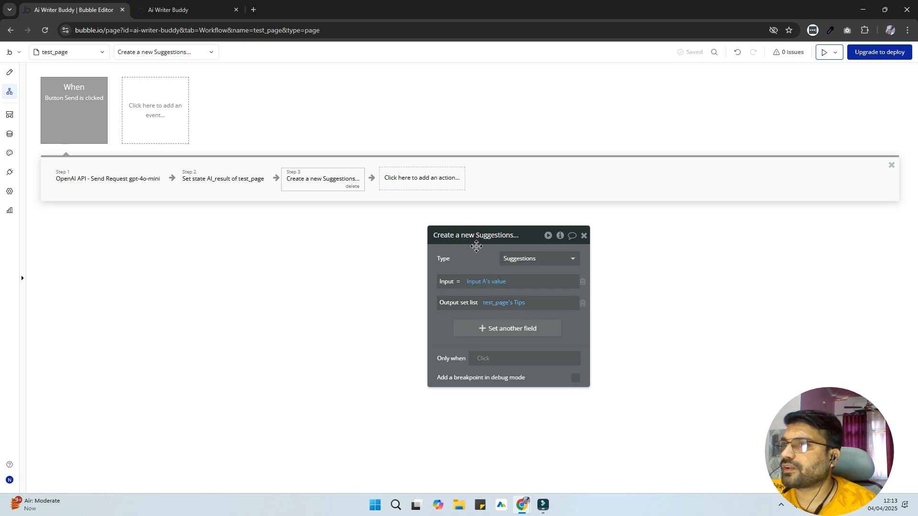
drag(473, 240, 507, 252)
click(402, 251)
- Inspect the text element under Generic Output in the design view and check its AI_result source
click(10, 72)
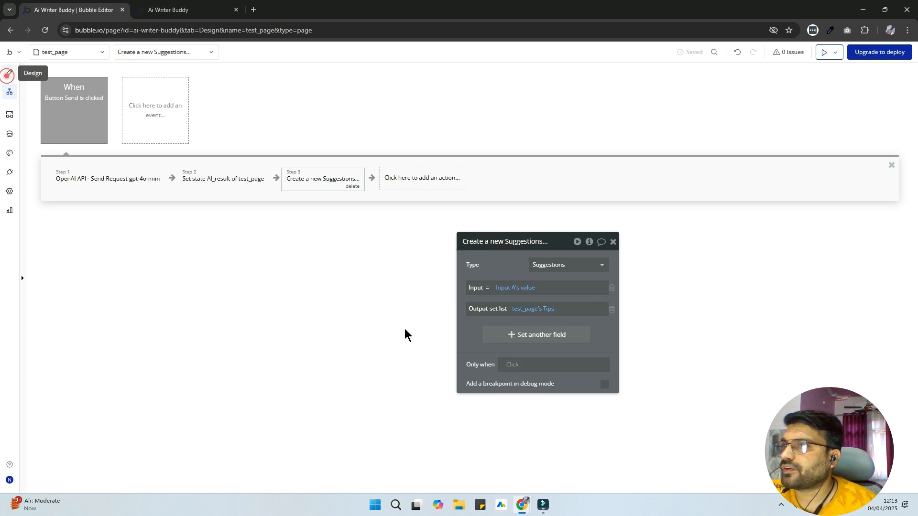
click(614, 242)
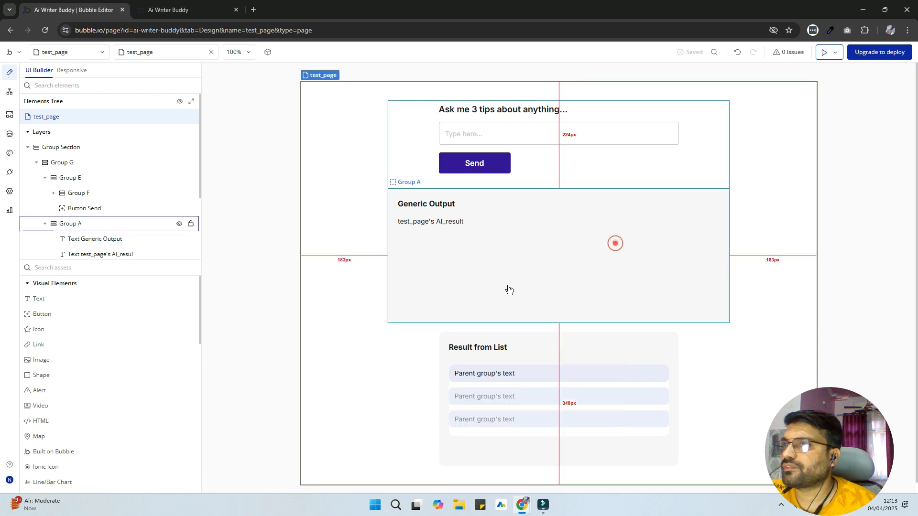
scroll(521, 332, down, 1)
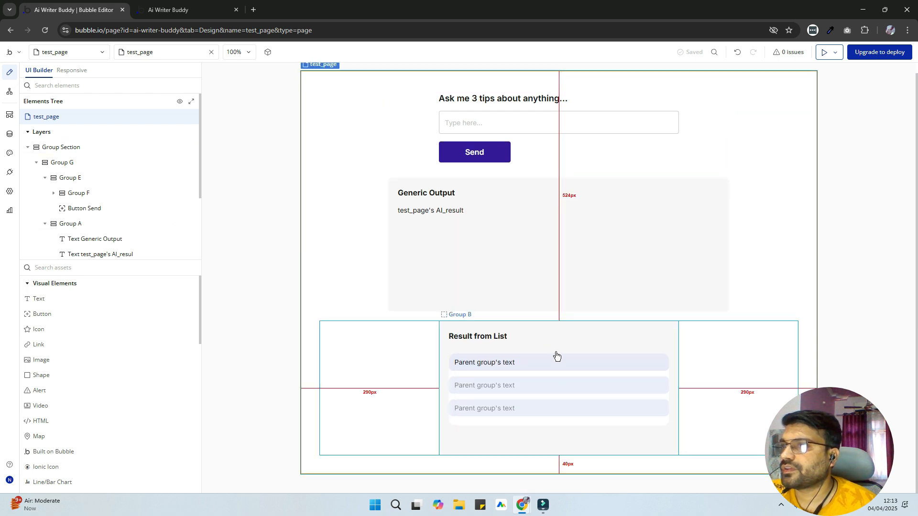
click(437, 209)
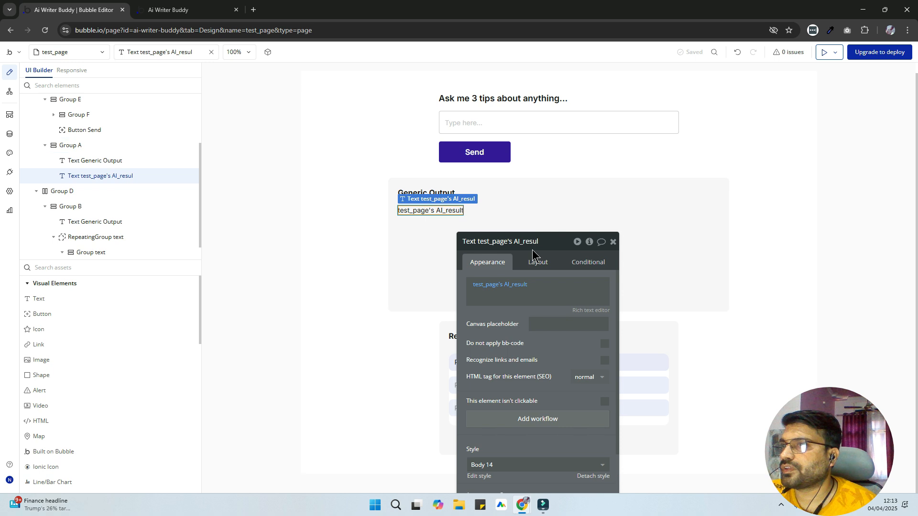
drag(547, 246, 721, 89)
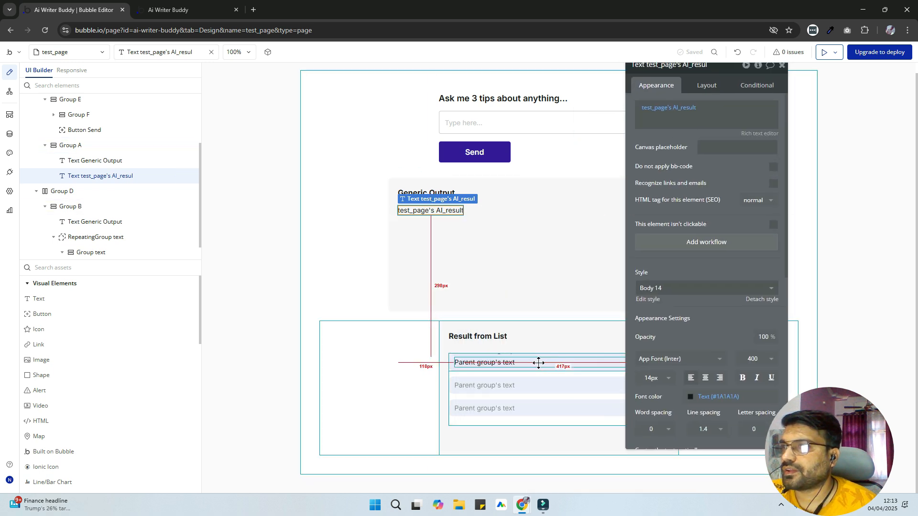
- Inspect the repeating group under Result from List and check its content type and data source
click(537, 362)
click(85, 221)
drag(659, 178, 194, 245)
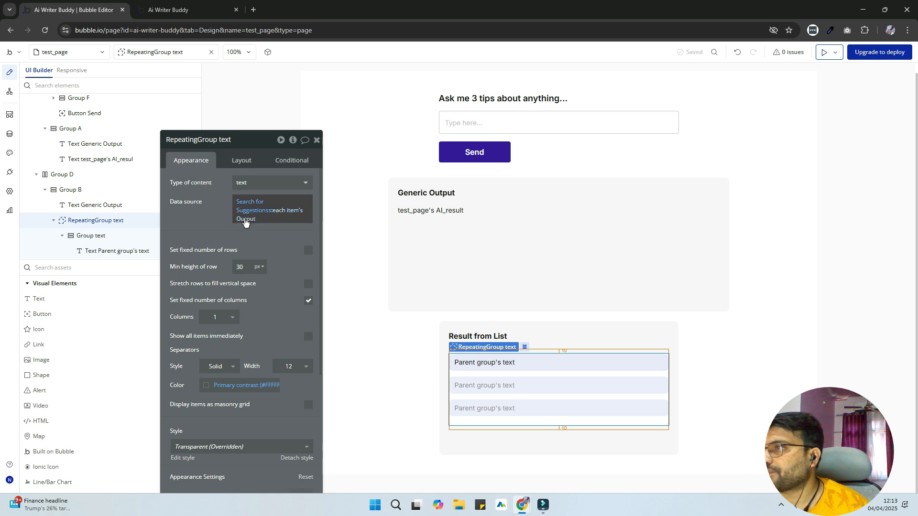
click(490, 363)
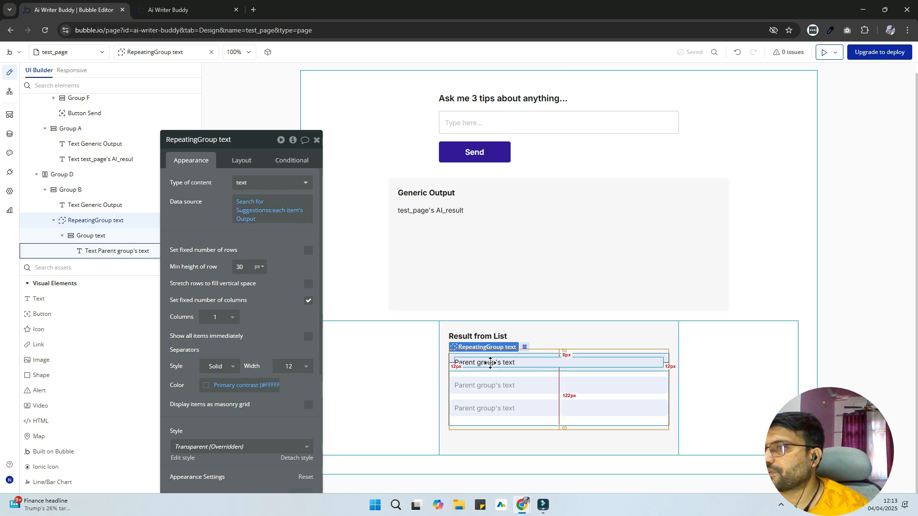
click(498, 409)
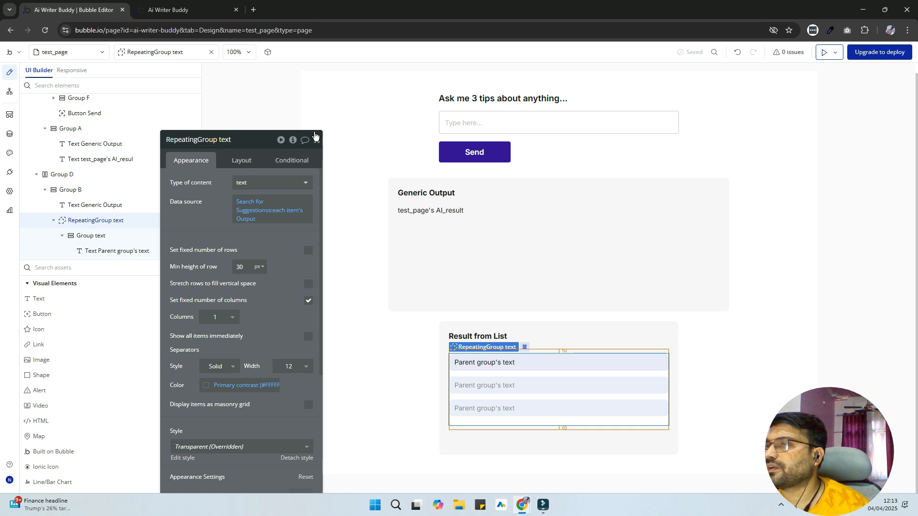
- Refresh the running test page, send the prompt "Recording Better Video" and highlight the separator after the first tip in Generic Output
click(205, 10)
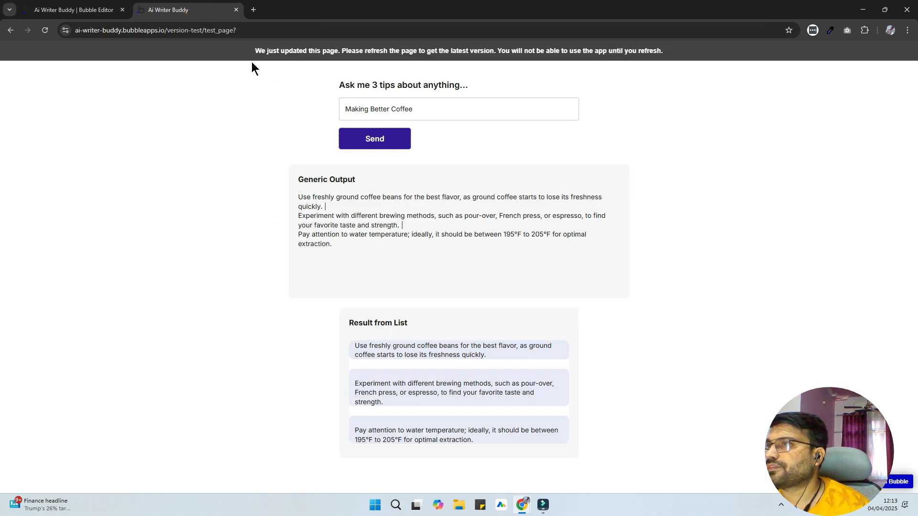
click(239, 57)
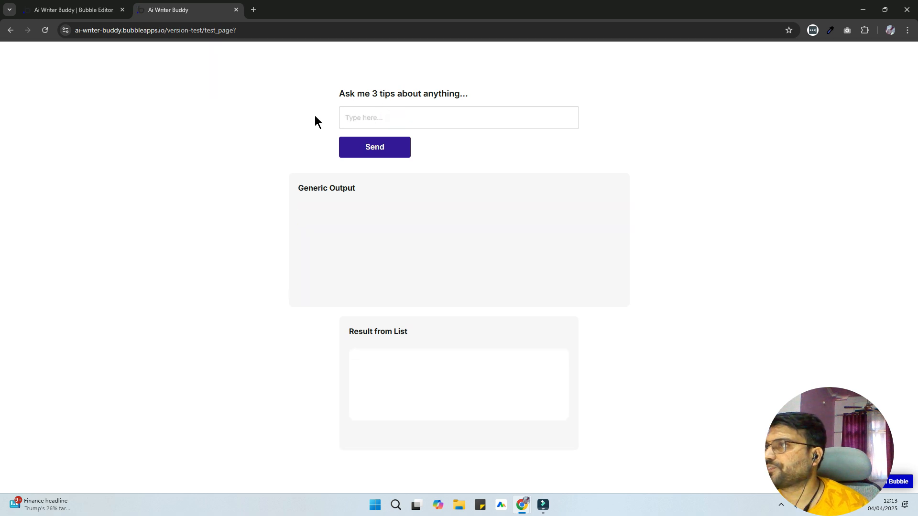
click(360, 121)
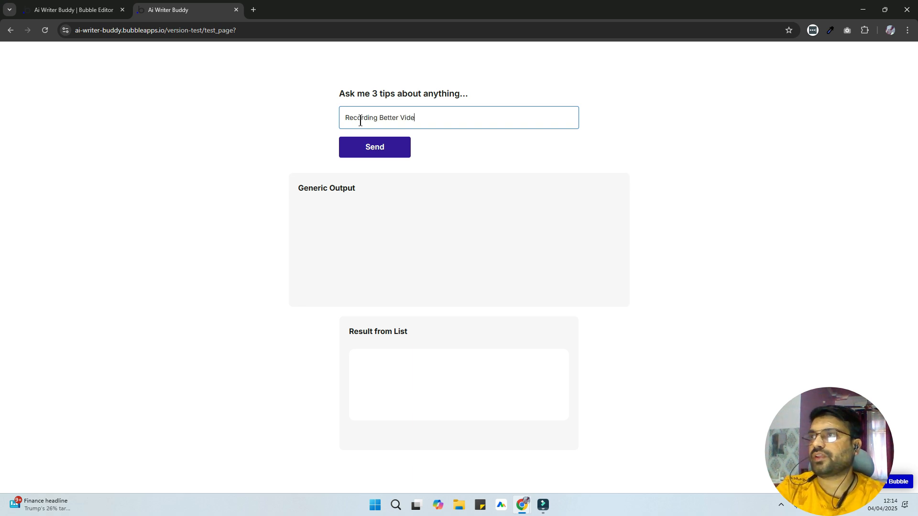
click(367, 146)
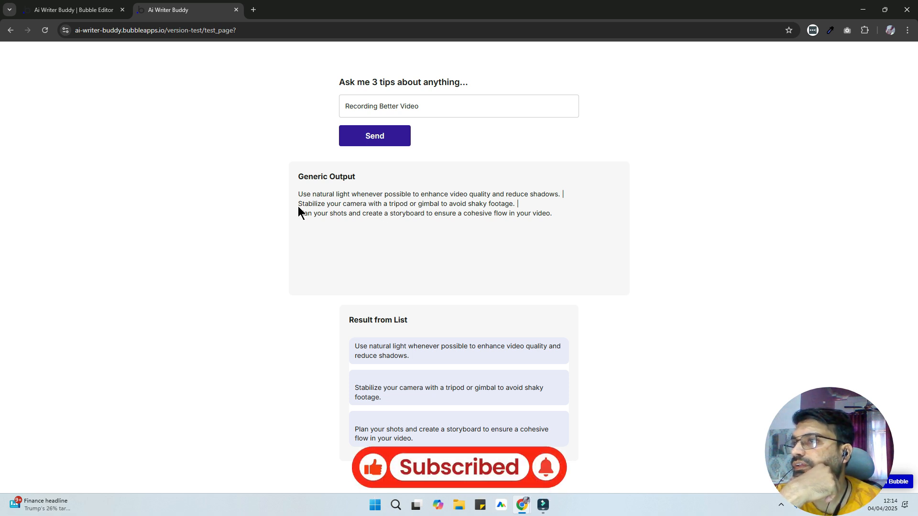
double_click(563, 193)
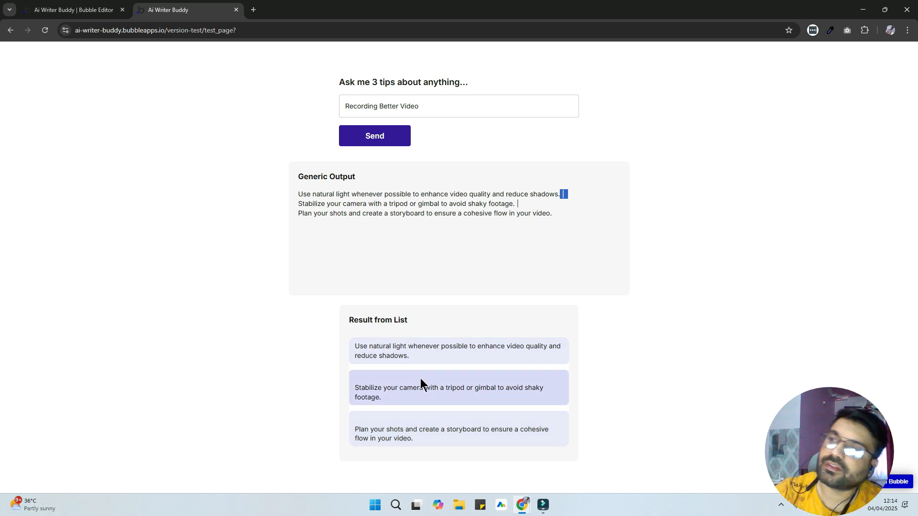
- Switch back to the Bubble editor and check the app data for the Suggestions entry saved for "Recording Better Video"
click(105, 11)
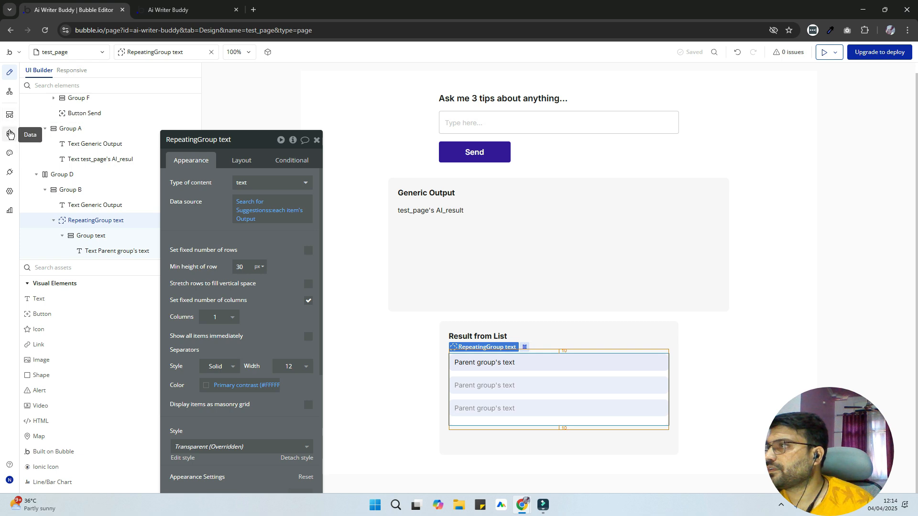
click(9, 133)
click(169, 92)
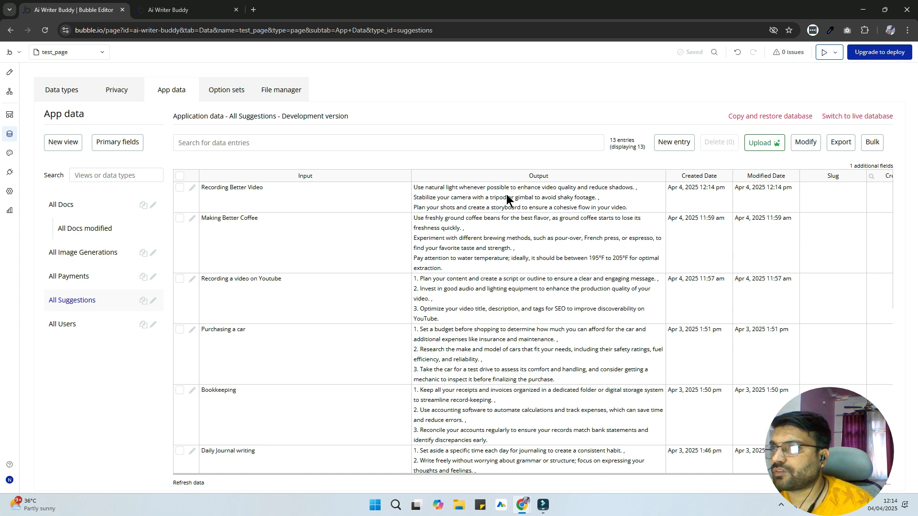
- Return to the design view, look over the repeating group and open test_page's properties
click(9, 72)
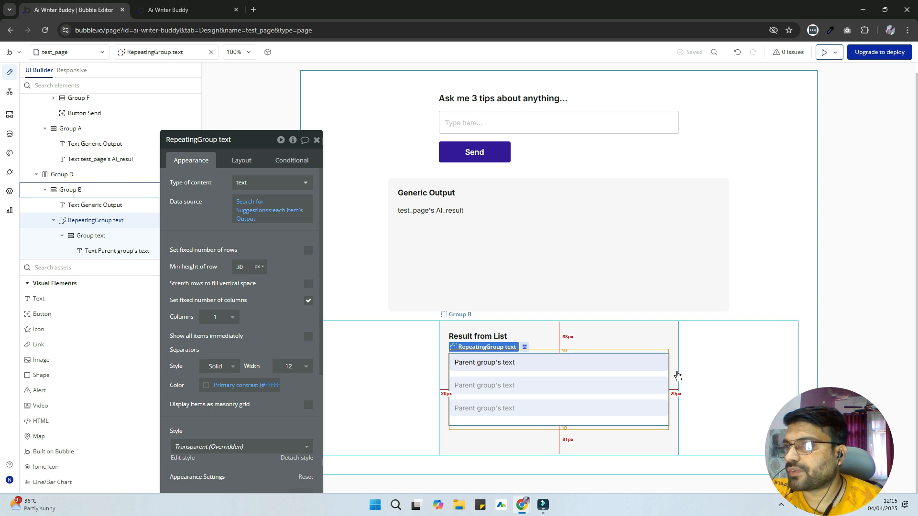
click(835, 246)
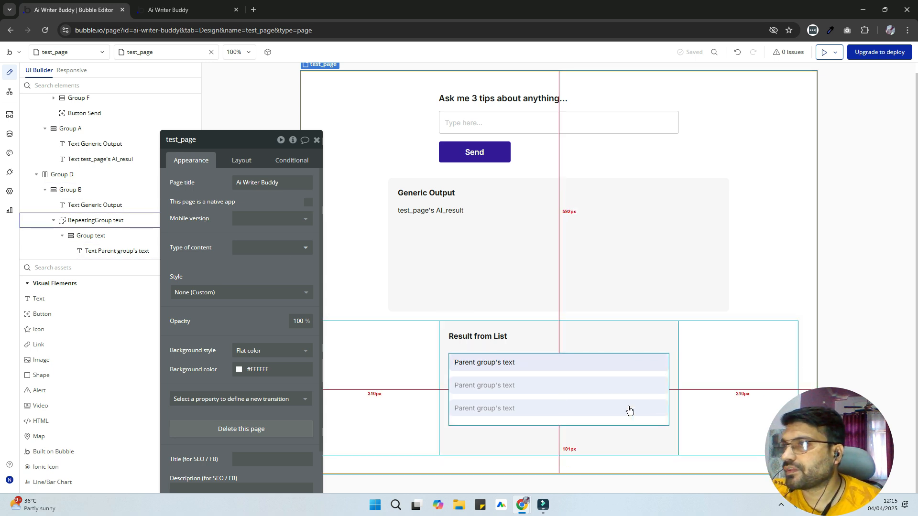
click(212, 212)
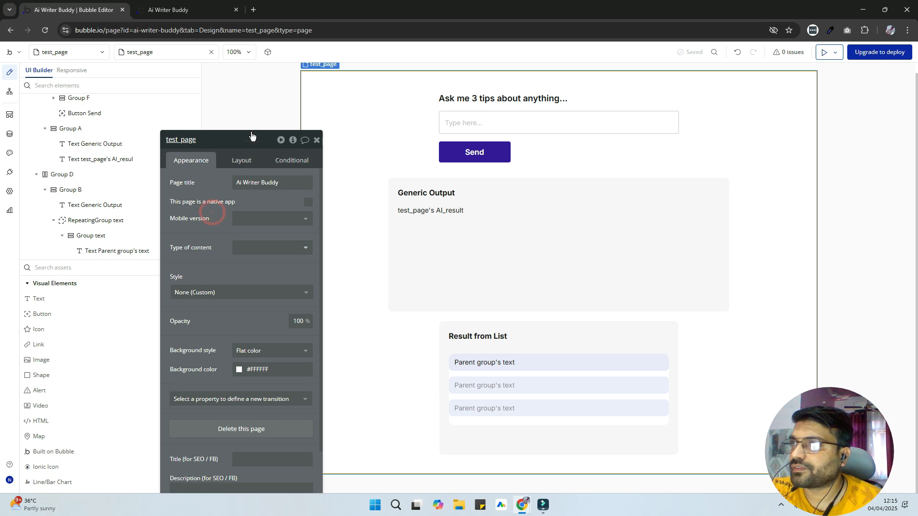